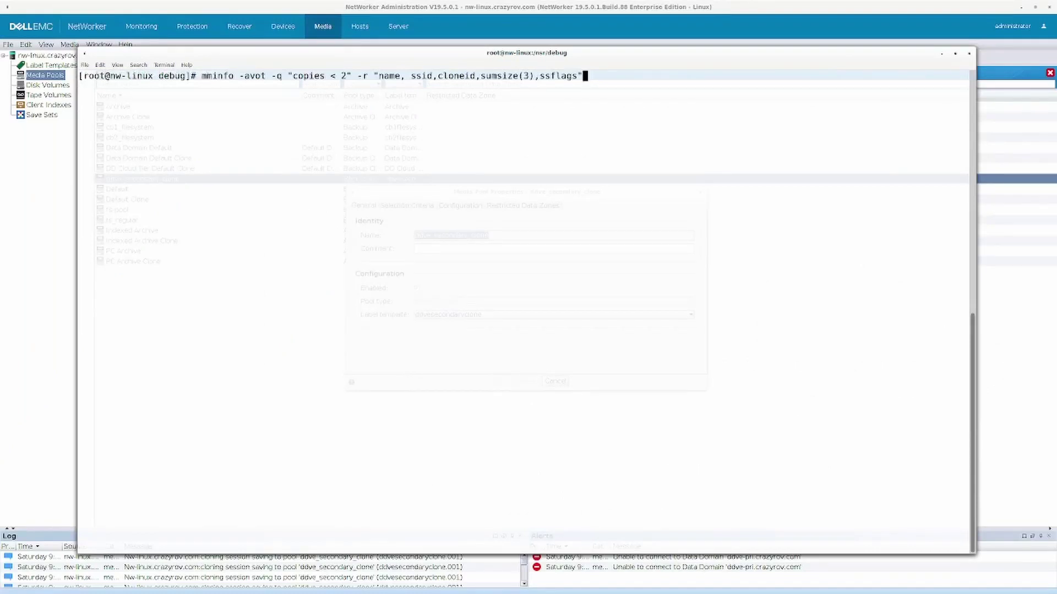
- Clear the screen and run mminfo -avot -q "copies < 2" with name, ssid, cloneid, sumsize(3), sumflags fields
key(ctrl+u)
text(clear)
key(Return)
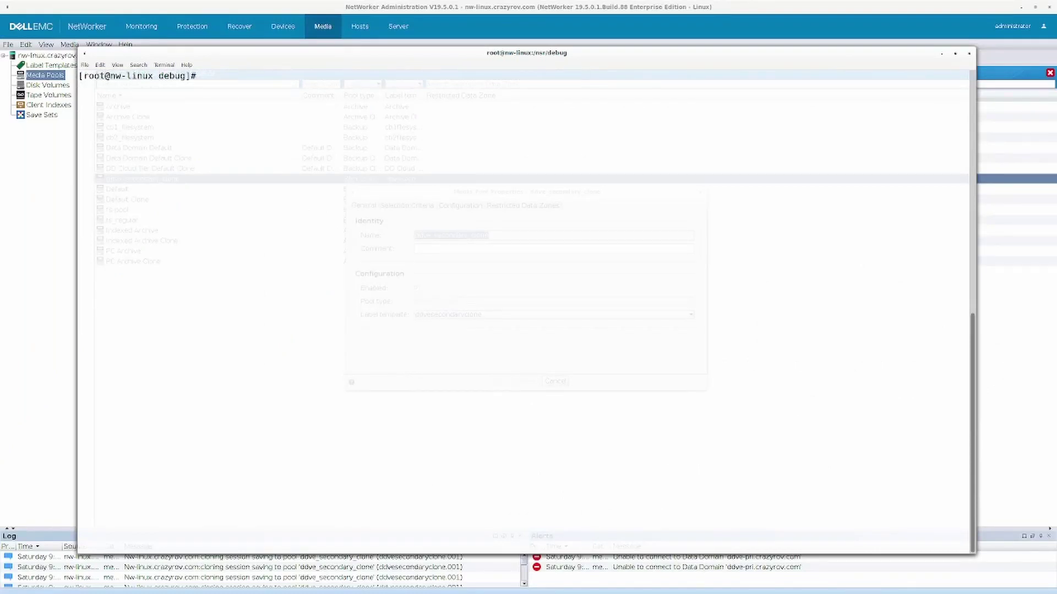
text(mminfo -avot -q "copies < 2)
text(" "na)
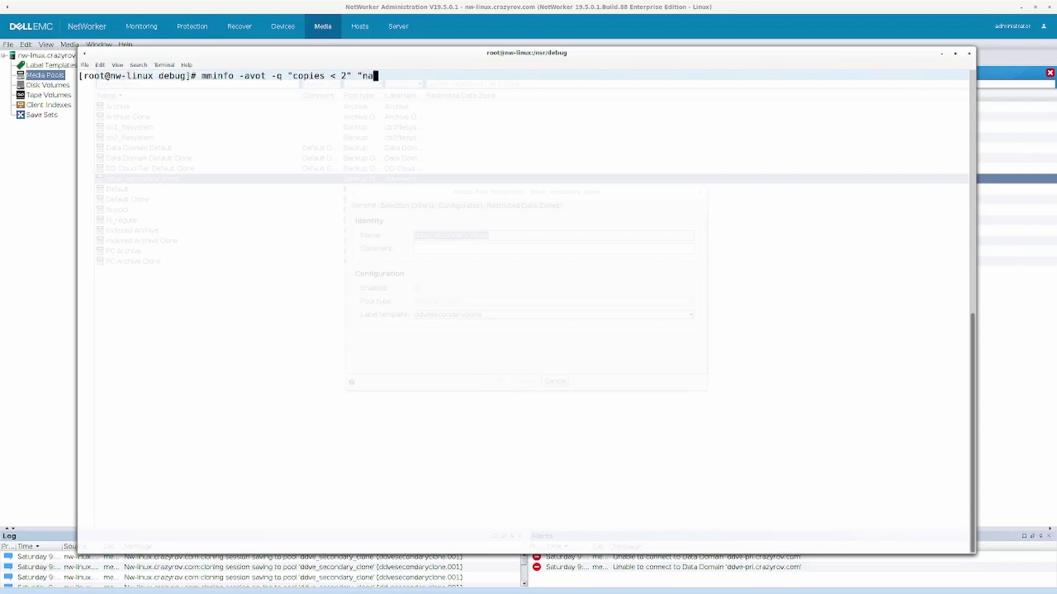
text(me, ssid,cloneid,sumsiz)
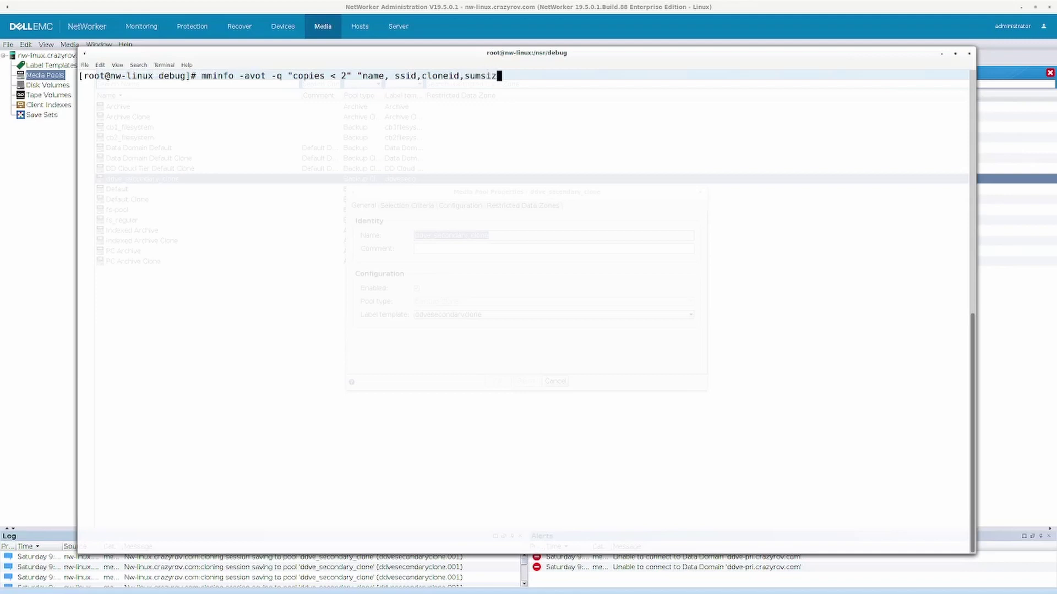
text(e(3),sumflags")
key(Return)
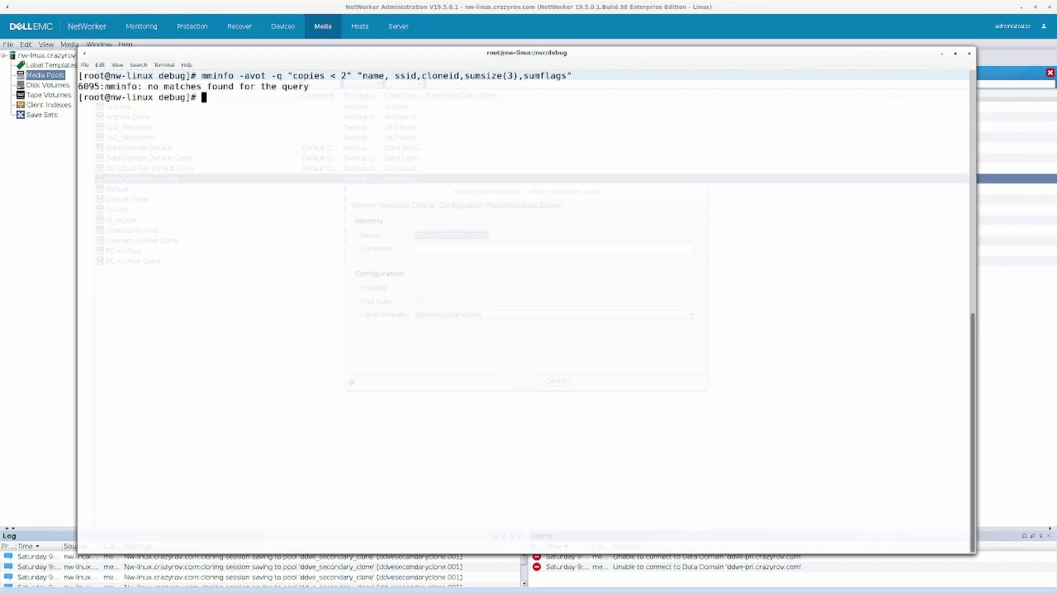
- Rerun the mminfo query with the condition tightened to "copies<2"
key(Up)
key(Left)
key(Left)
key(Left)
key(Left)
key(Left)
key(Left)
key(Left)
key(Left)
key(Left)
key(Left)
key(Left)
key(Left)
key(Left)
key(Left)
key(Left)
key(Left)
key(Left)
key(Left)
key(Left)
key(Left)
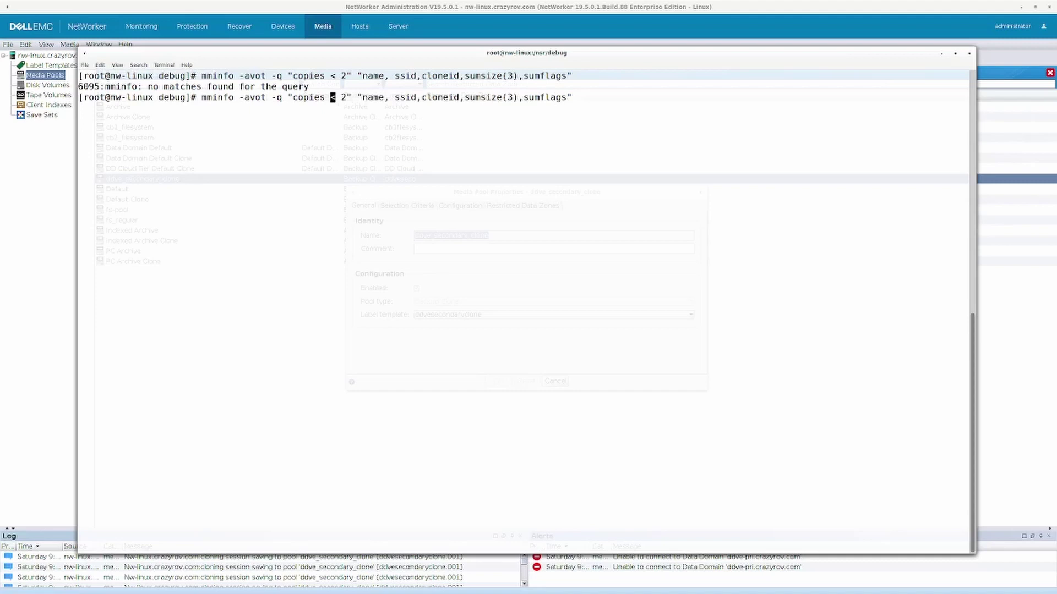
key(BackSpace)
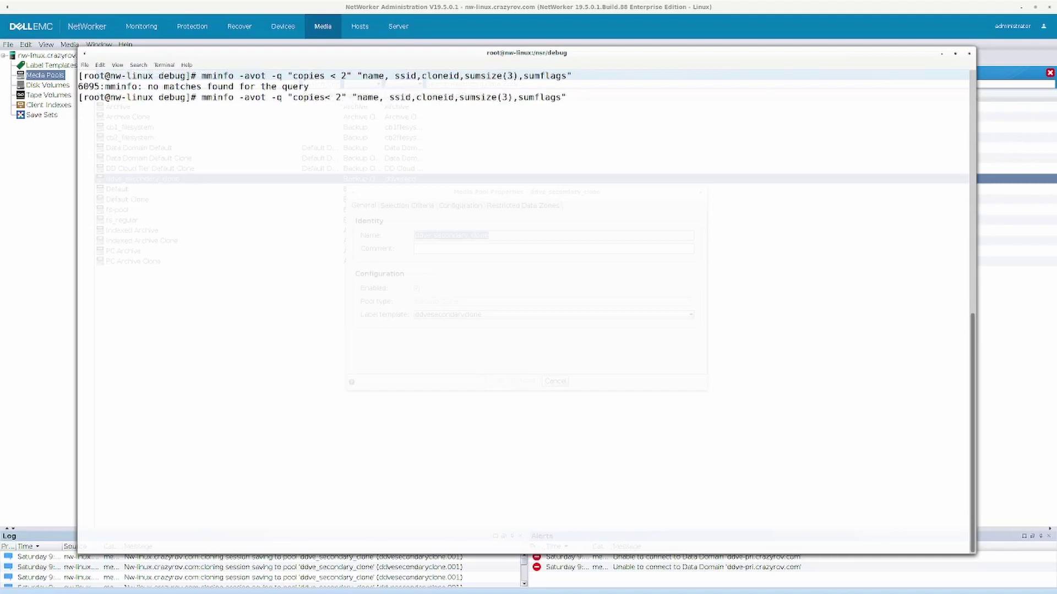
key(Right)
key(Delete)
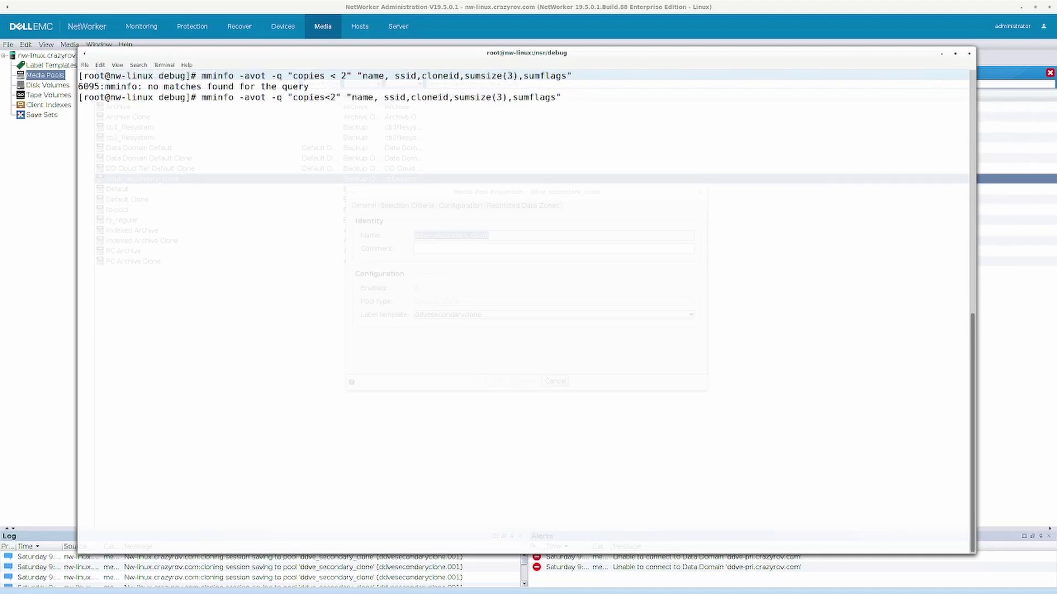
key(Return)
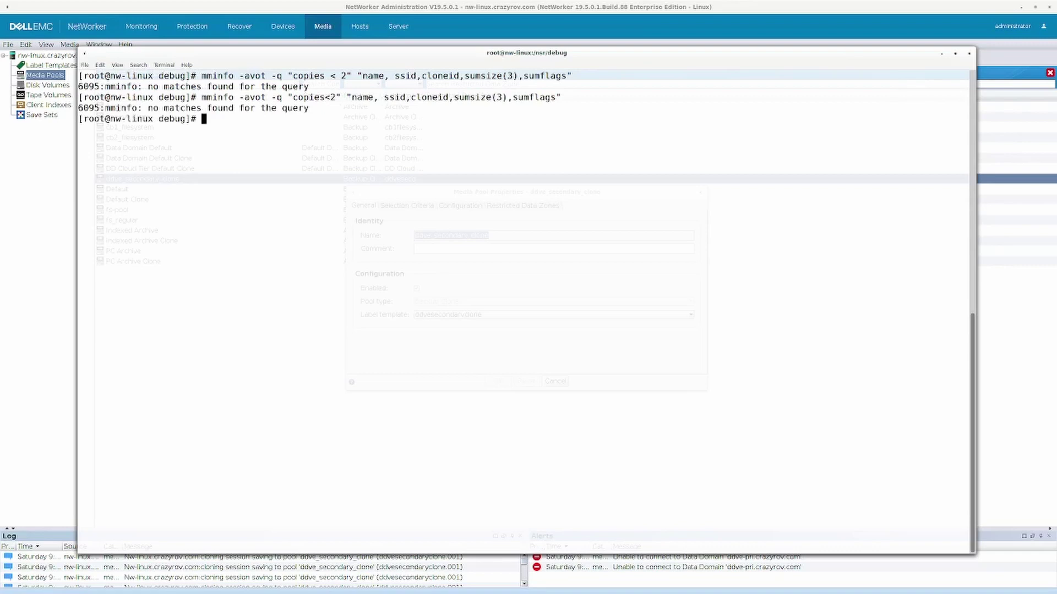
key(Return)
key(Return)
- Rerun the query with -r before the report field list to show sizes and flags
key(Up)
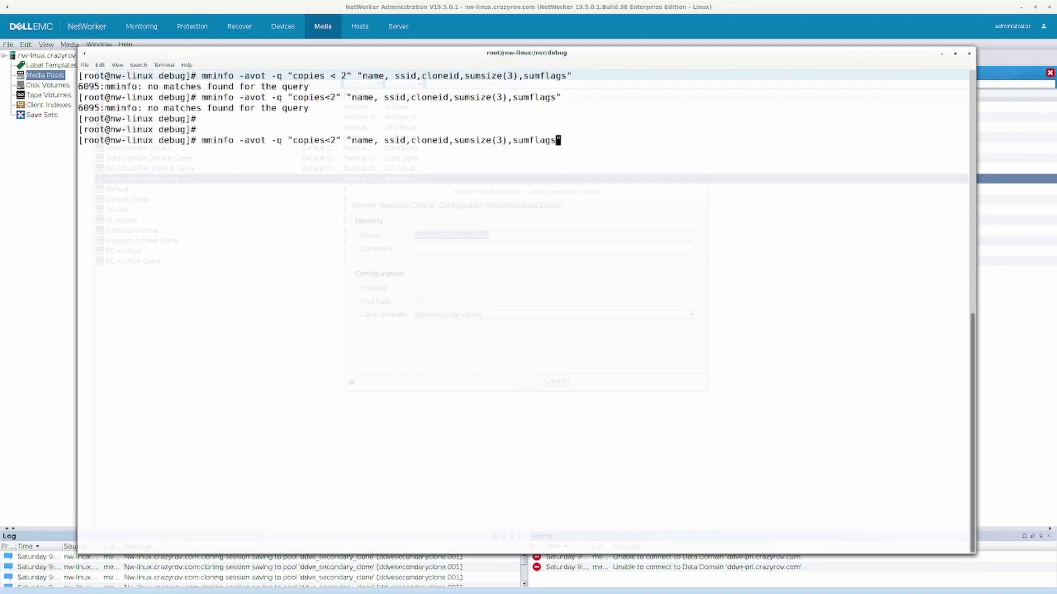
key(ctrl+Left)
key(ctrl+Left)
key(ctrl+Left)
key(ctrl+Left)
key(ctrl+Left)
key(ctrl+Left)
key(Left)
text(-r)
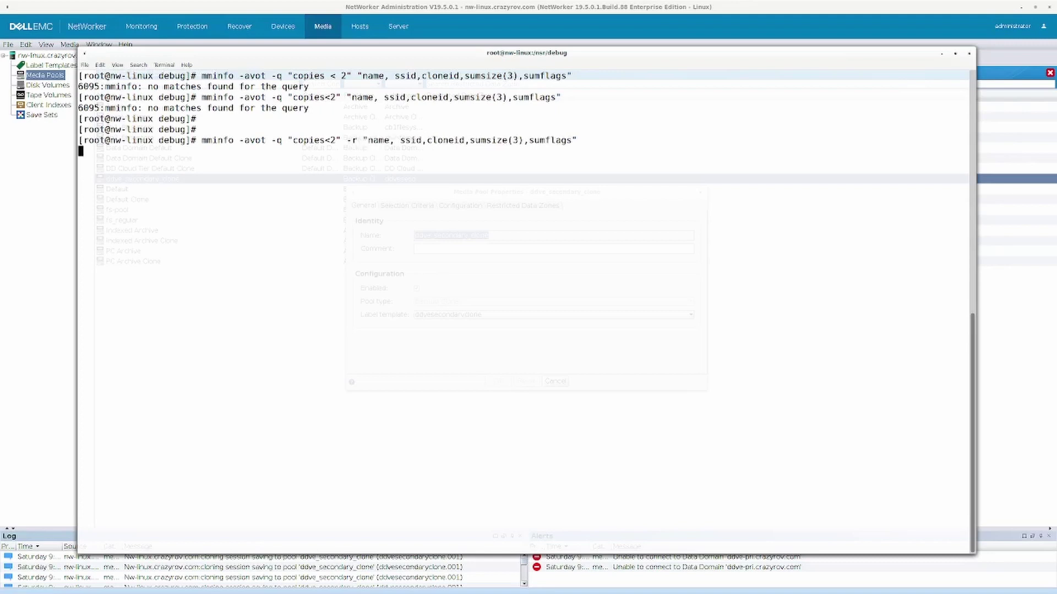
key(Return)
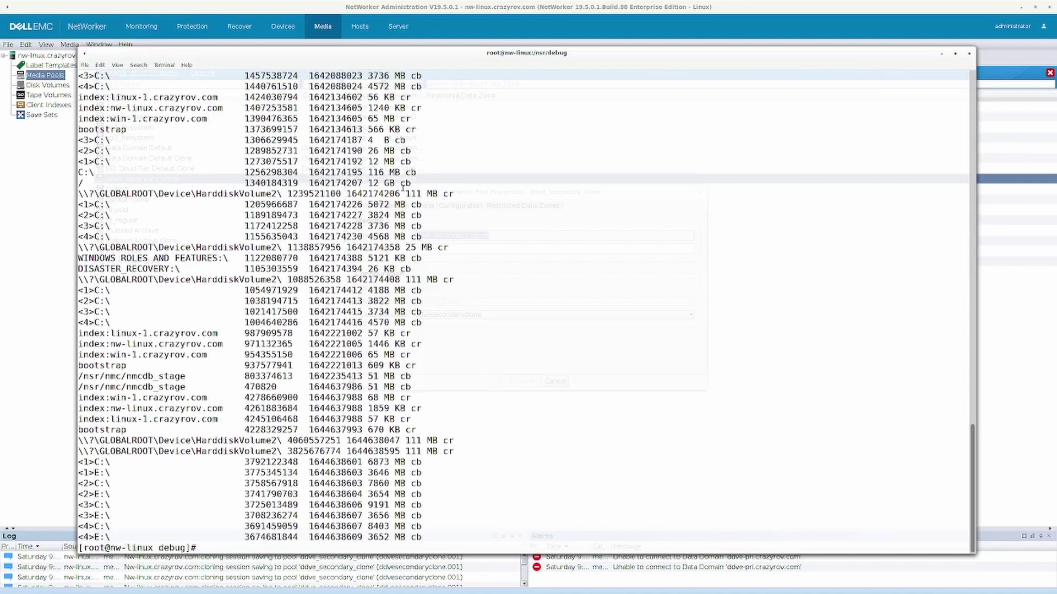
scroll(176, 85, up, 17)
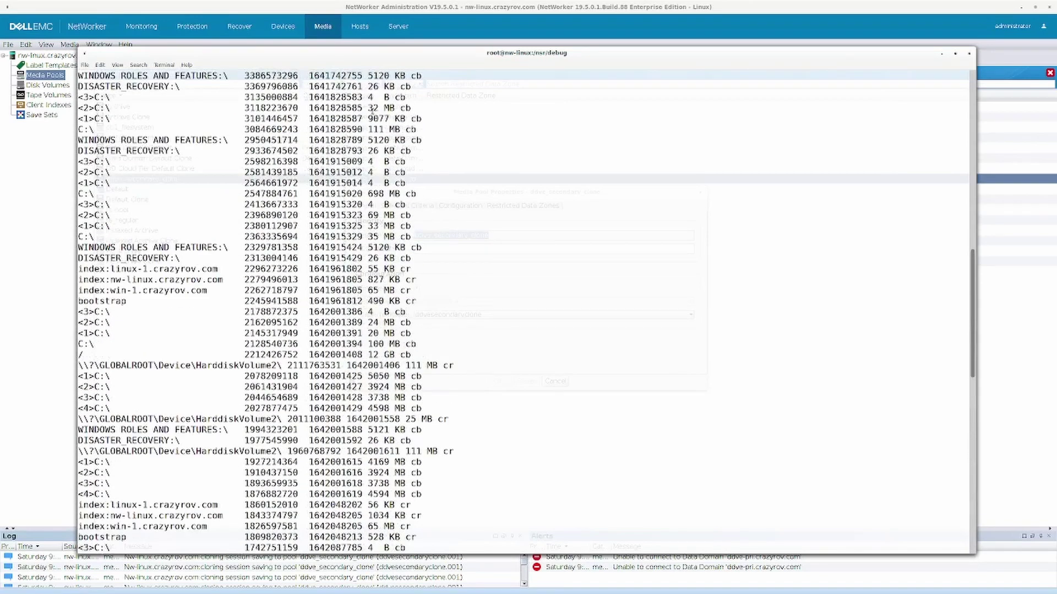
drag(367, 355, 399, 352)
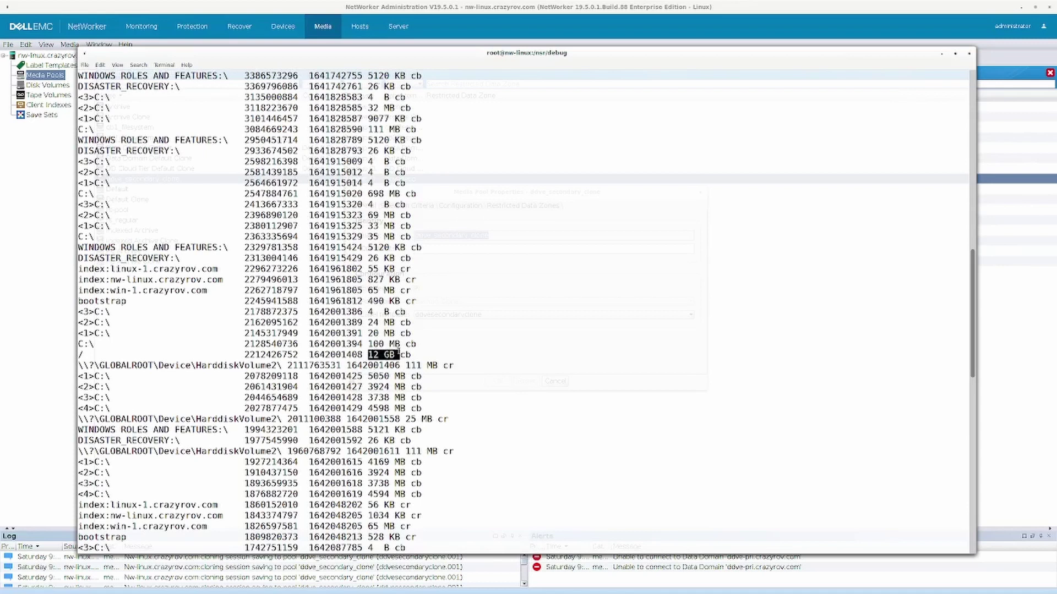
double_click(262, 356)
right_click(262, 357)
click(289, 367)
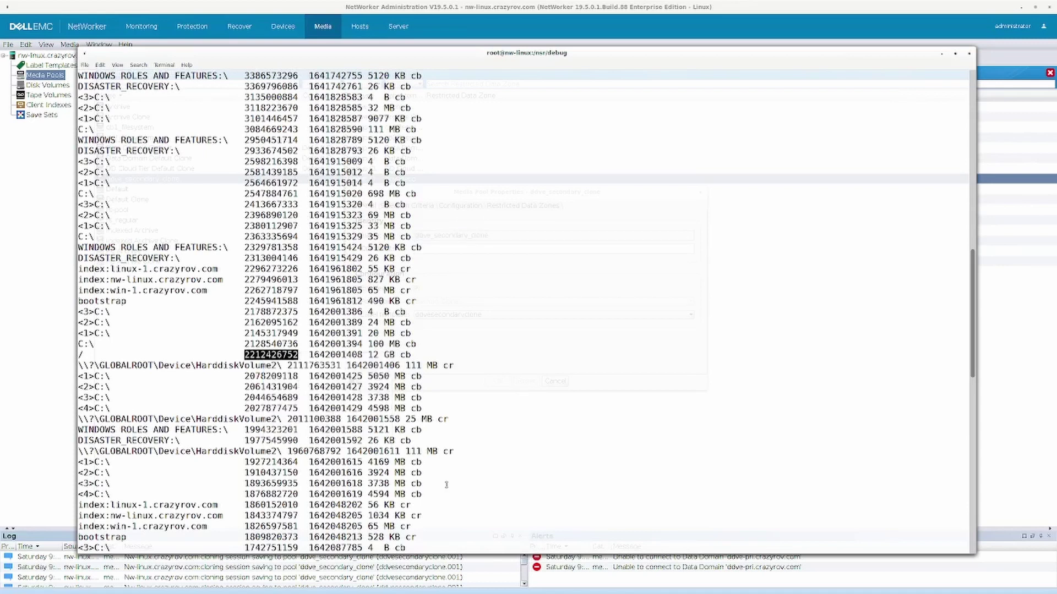
scroll(446, 484, down, 15)
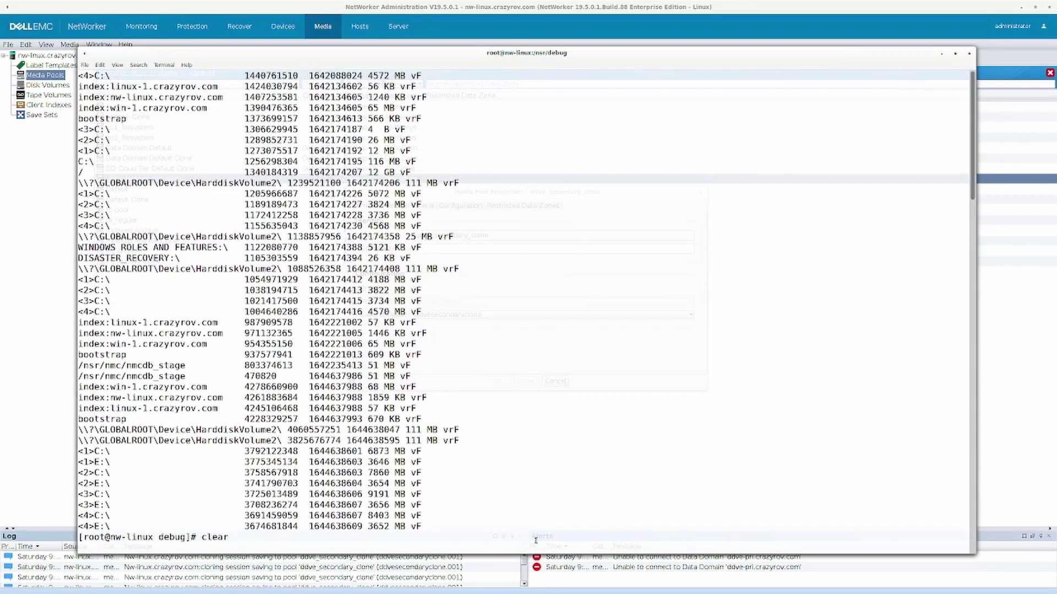
text(clear)
key(Return)
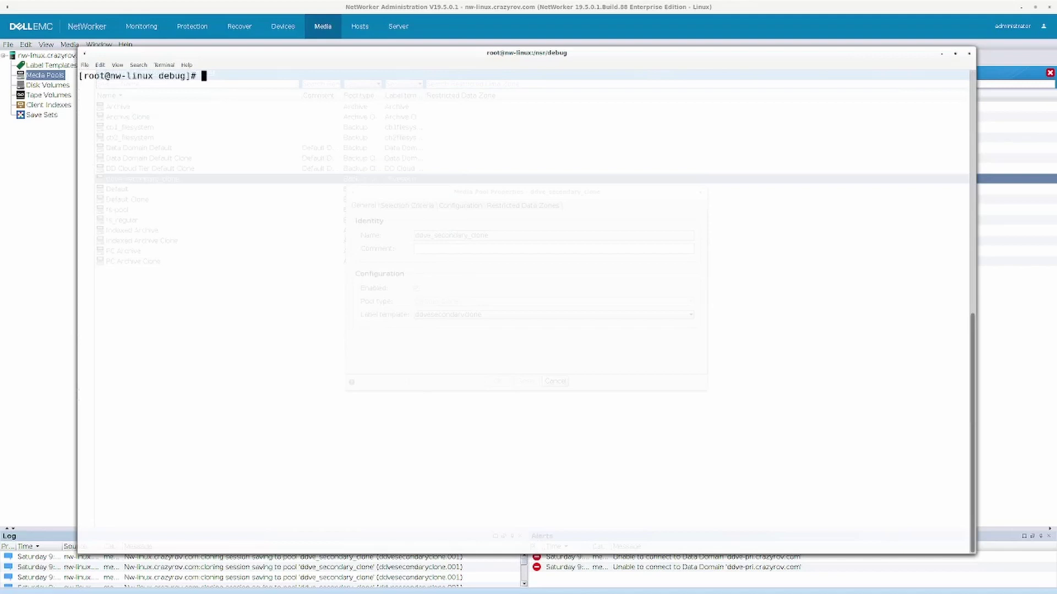
key(Return)
key(Return)
text(ns)
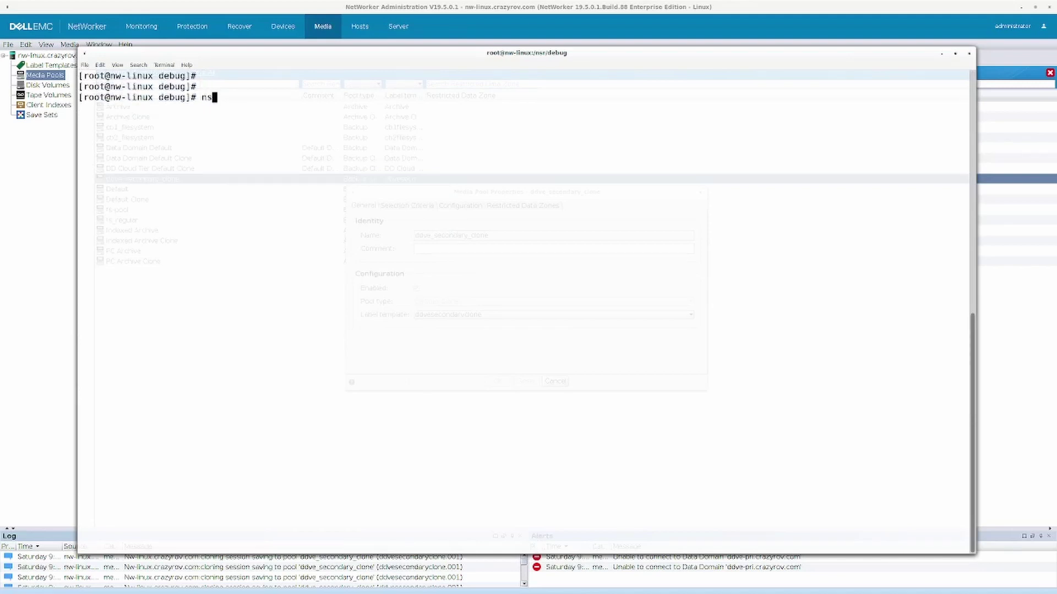
text(rclone -S)
key(ctrl+shift+v)
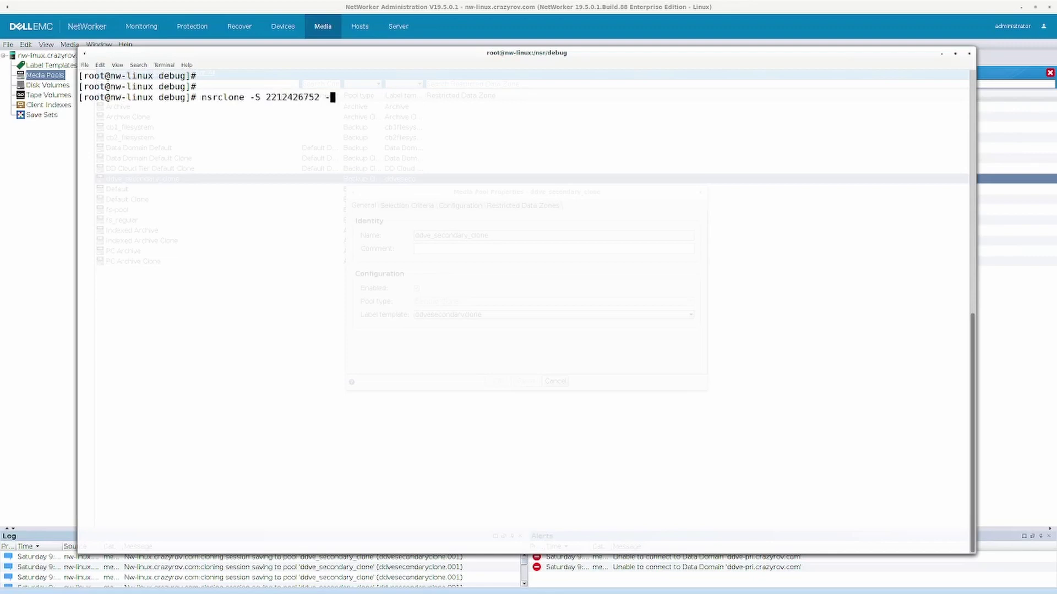
text(-b)
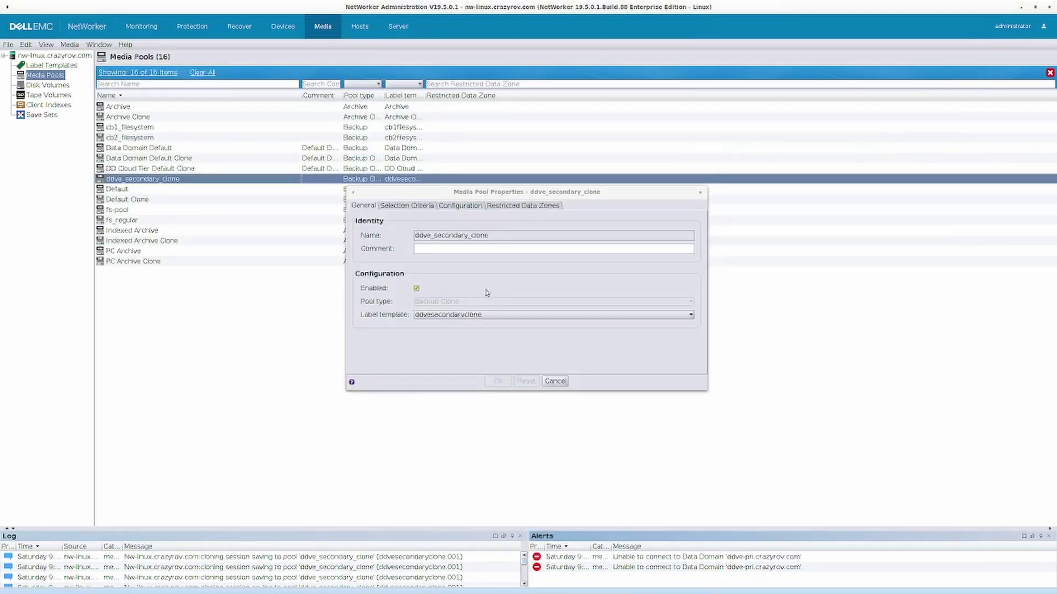
double_click(481, 235)
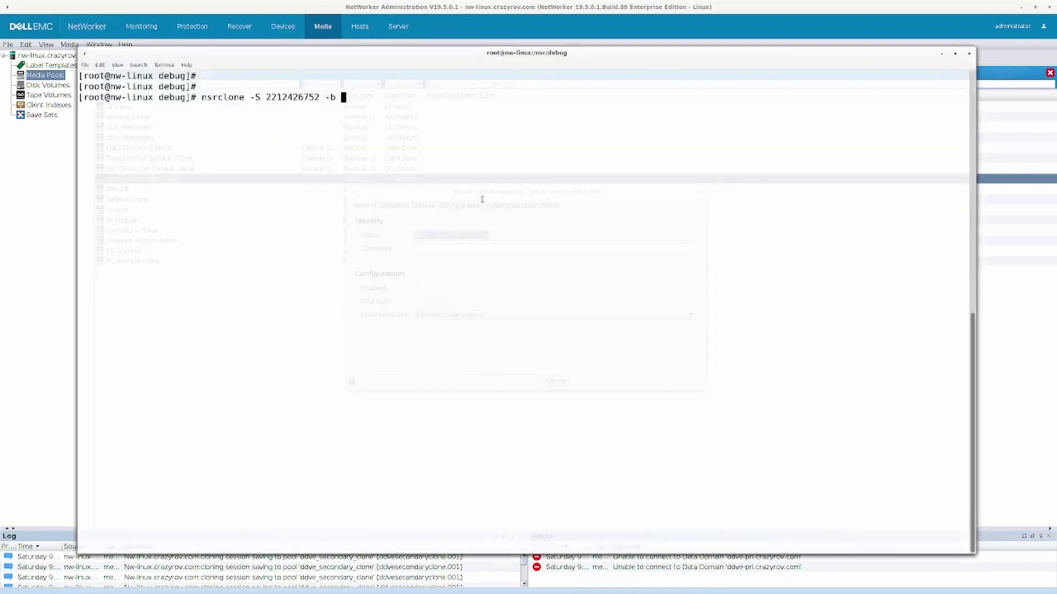
key(ctrl+shift+v)
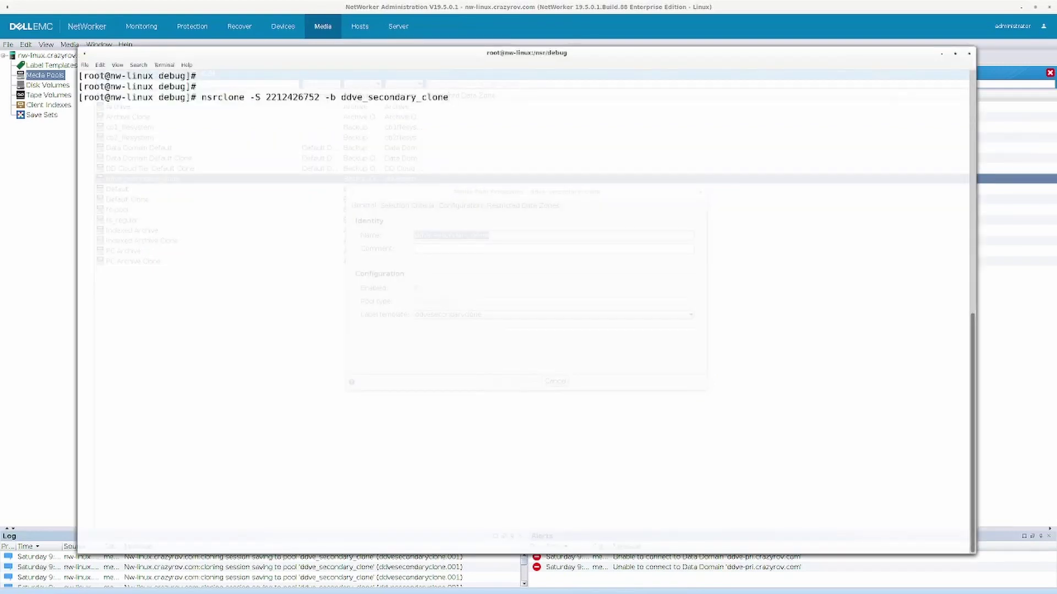
key(Home)
key(Right)
key(Right)
key(Right)
key(Right)
key(Right)
key(Right)
key(Right)
key(Right)
key(Right)
text(-vv)
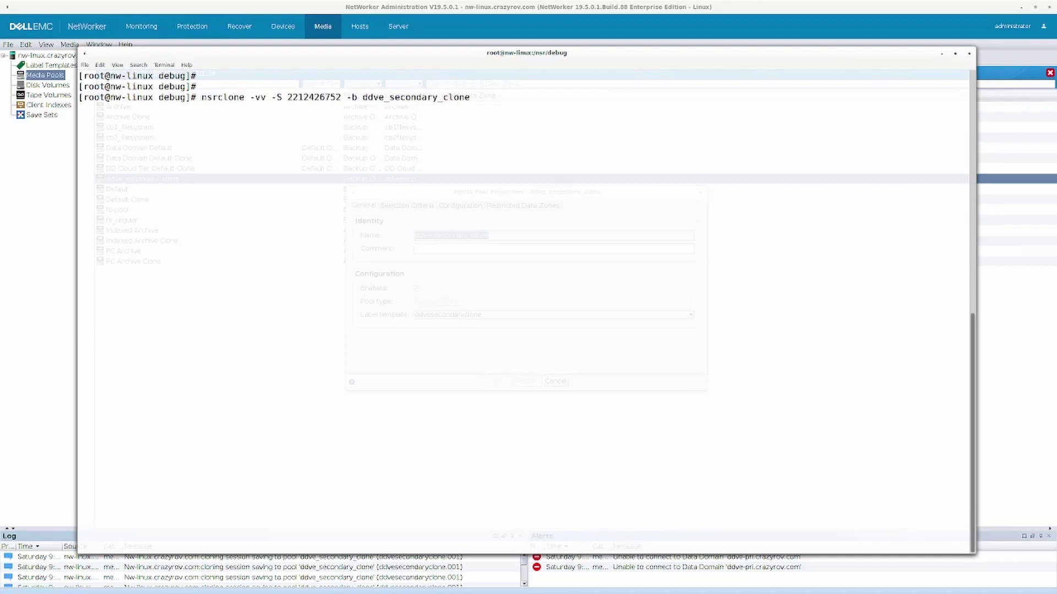
key(Return)
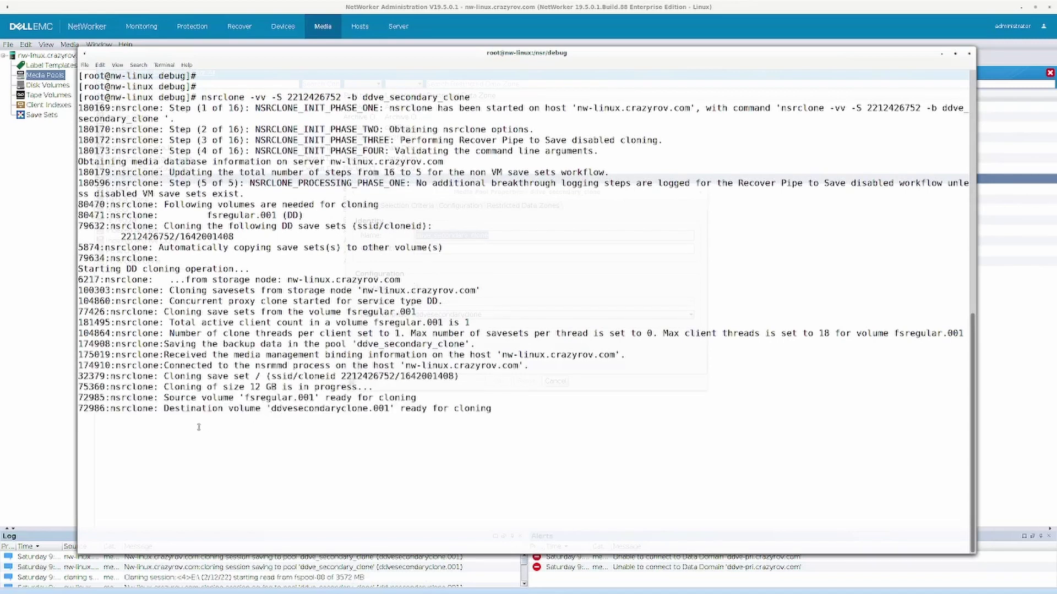
- Close the pool properties, show Clone Sessions in Monitoring, and move and widen the Total column
click(41, 478)
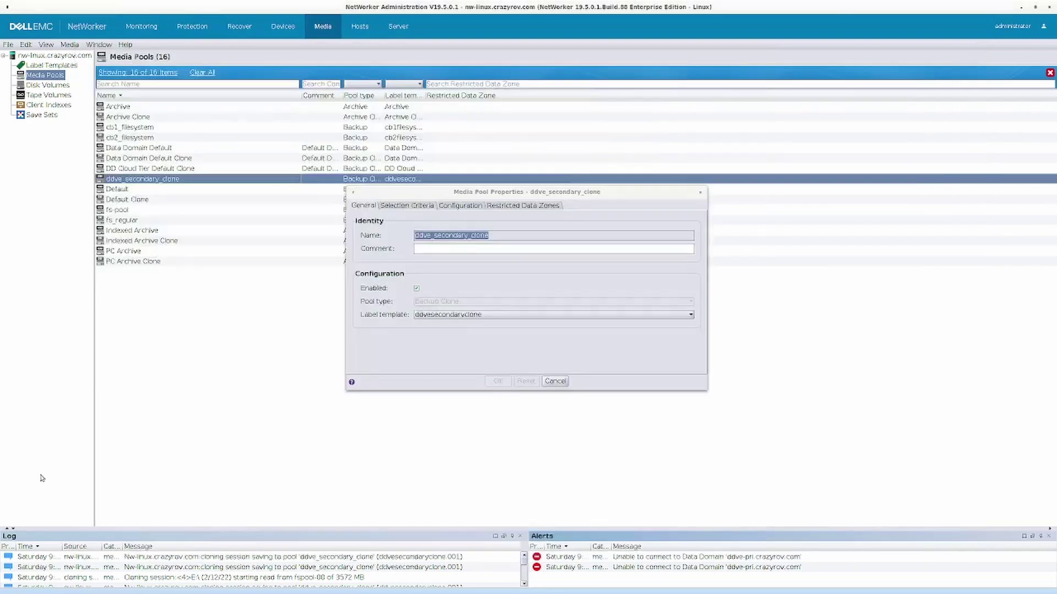
click(555, 382)
click(140, 26)
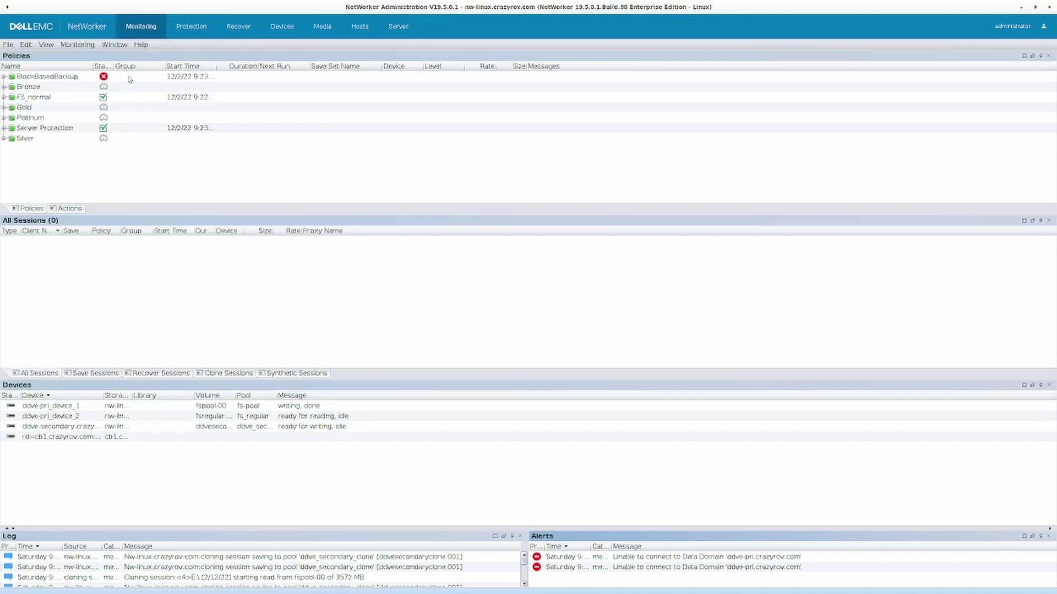
click(208, 374)
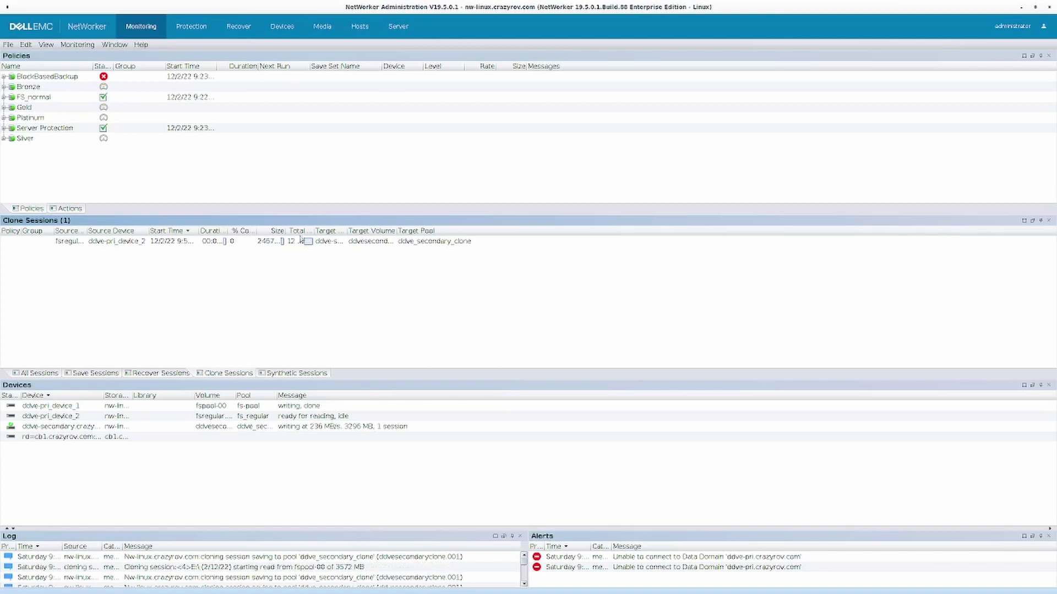
drag(292, 230, 489, 232)
click(138, 243)
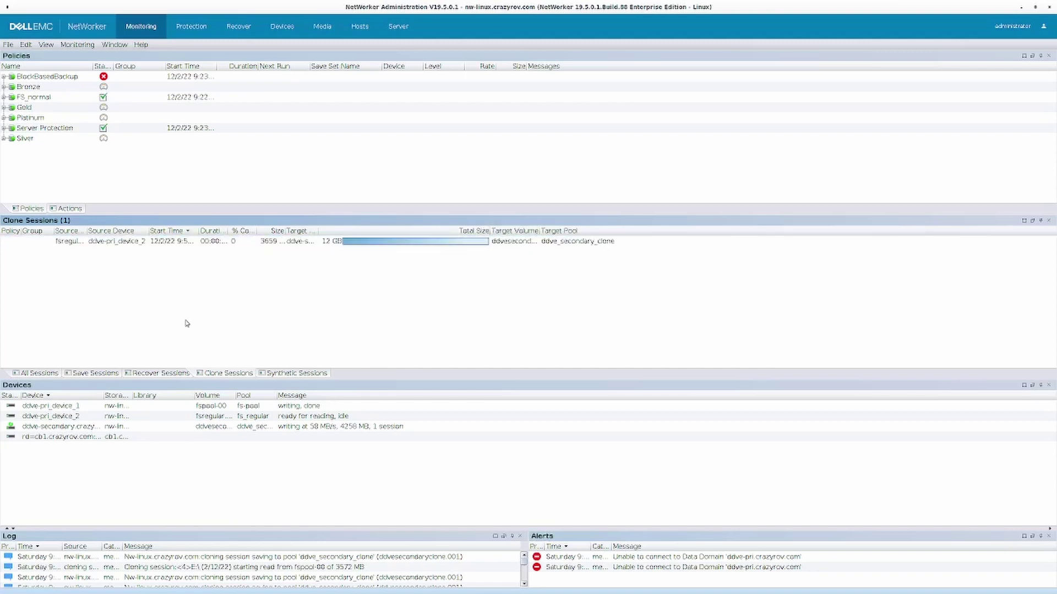
key(alt+Tab)
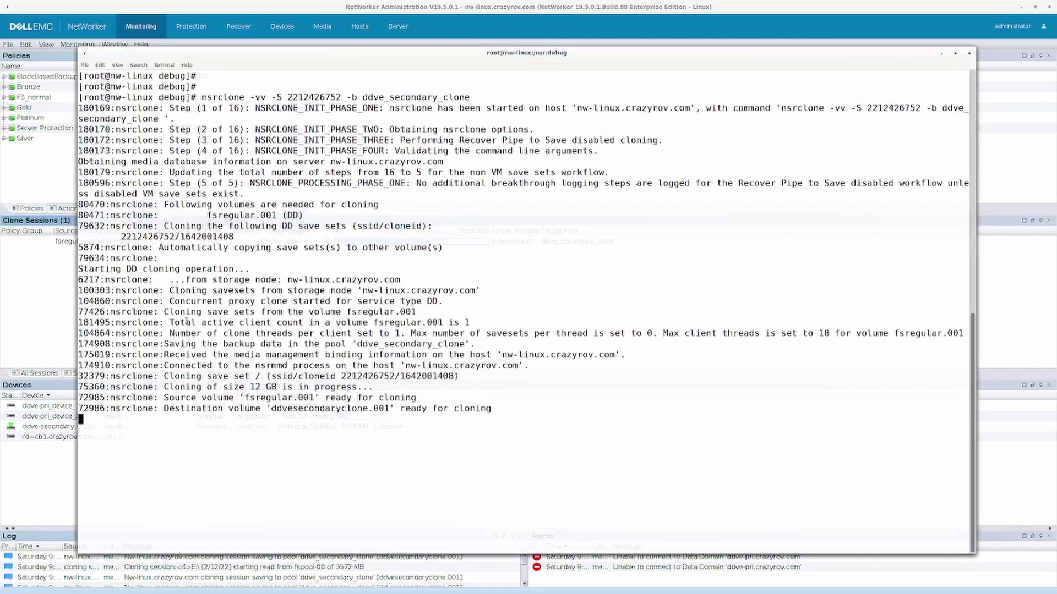
key(alt+Tab)
key(alt+Tab)
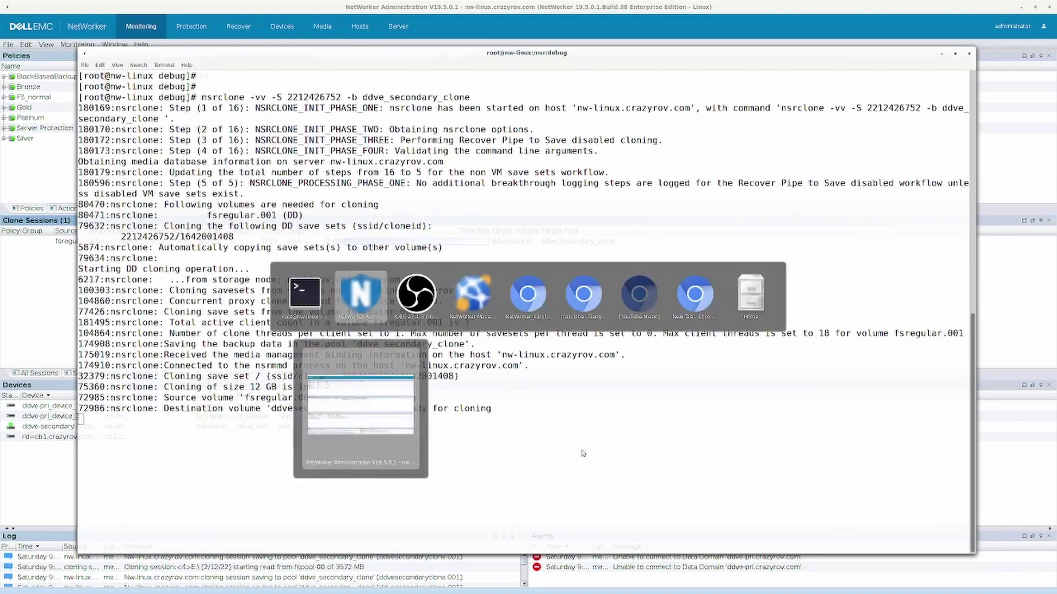
key(Escape)
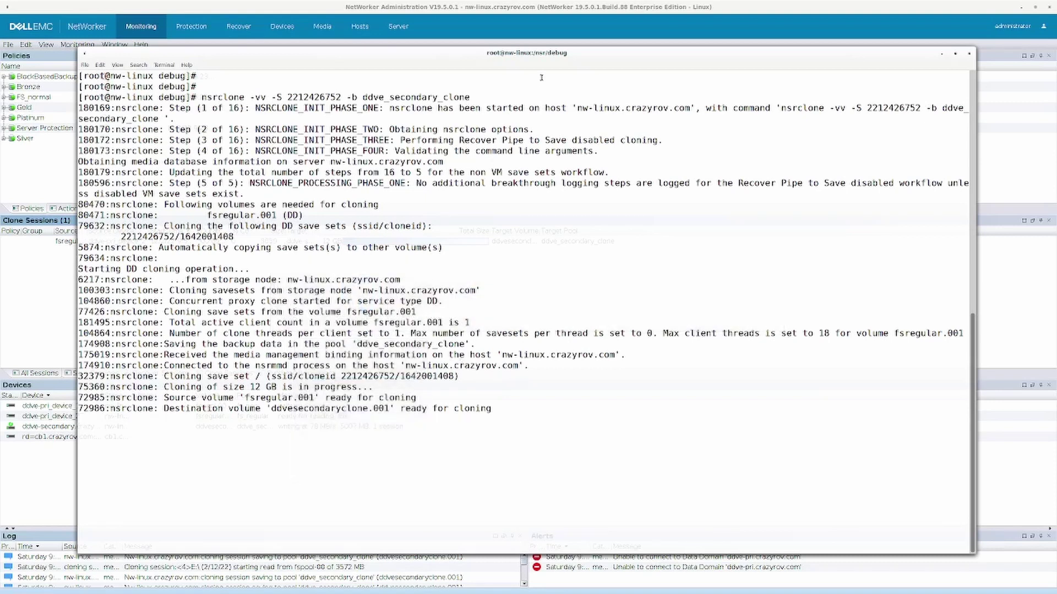
key(ctrl+shift+t)
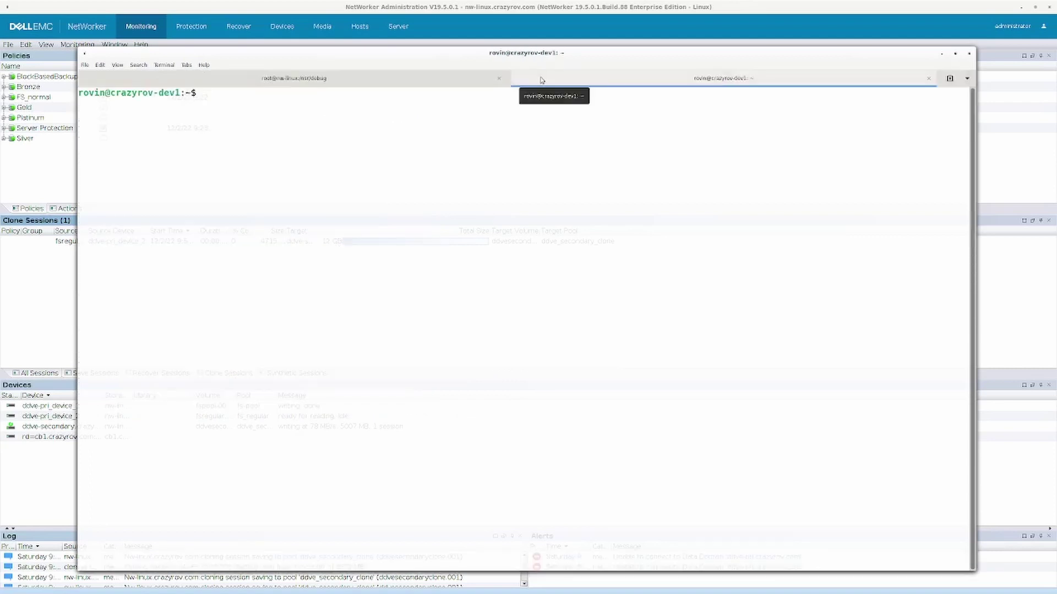
text(rss)
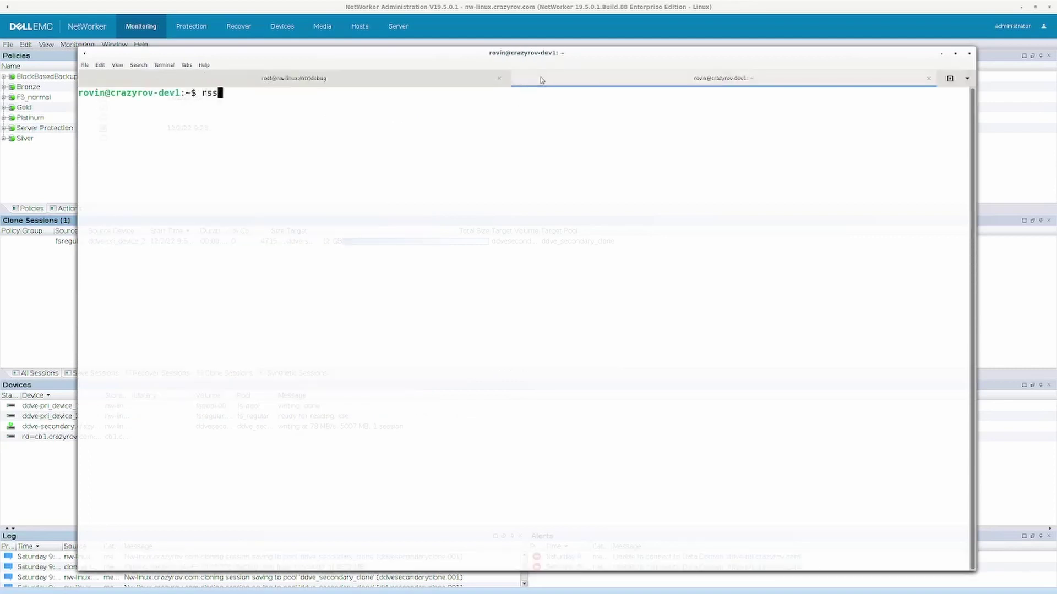
key(BackSpace)
key(BackSpace)
key(BackSpace)
key(ctrl+r)
text(ssh)
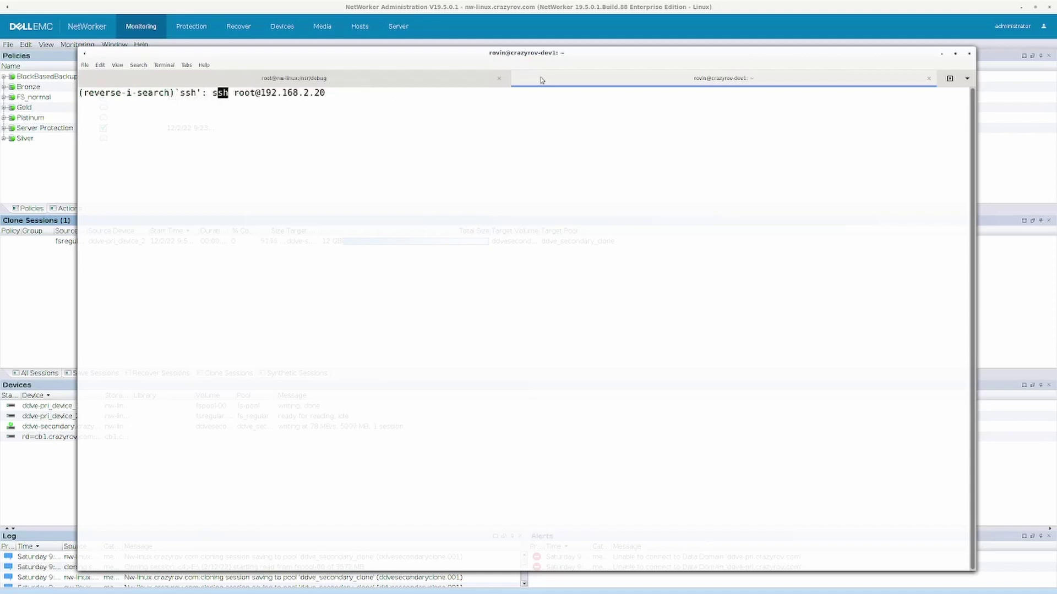
text( sys)
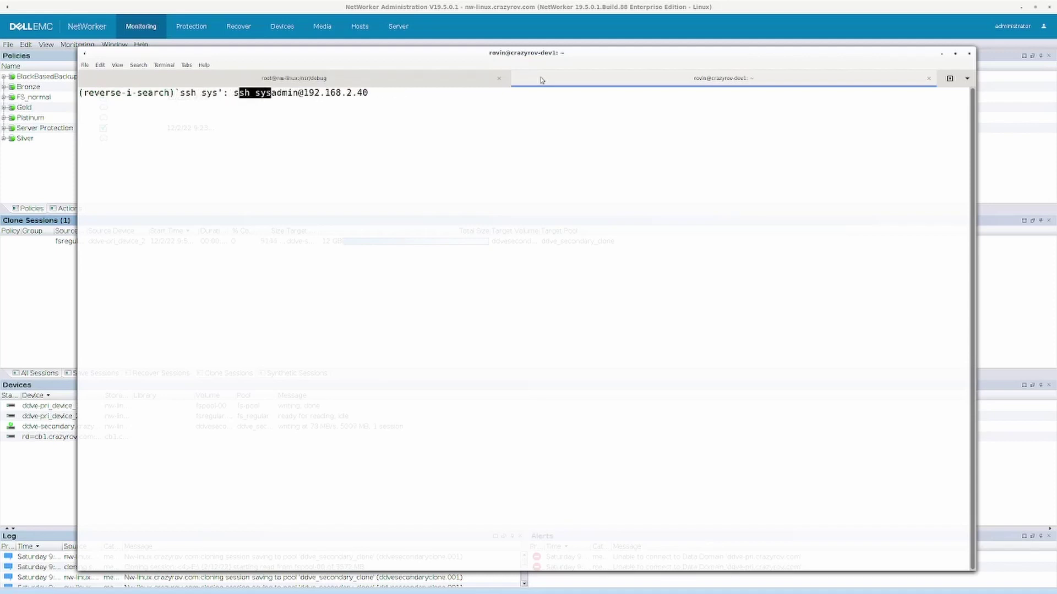
key(Escape)
key(Return)
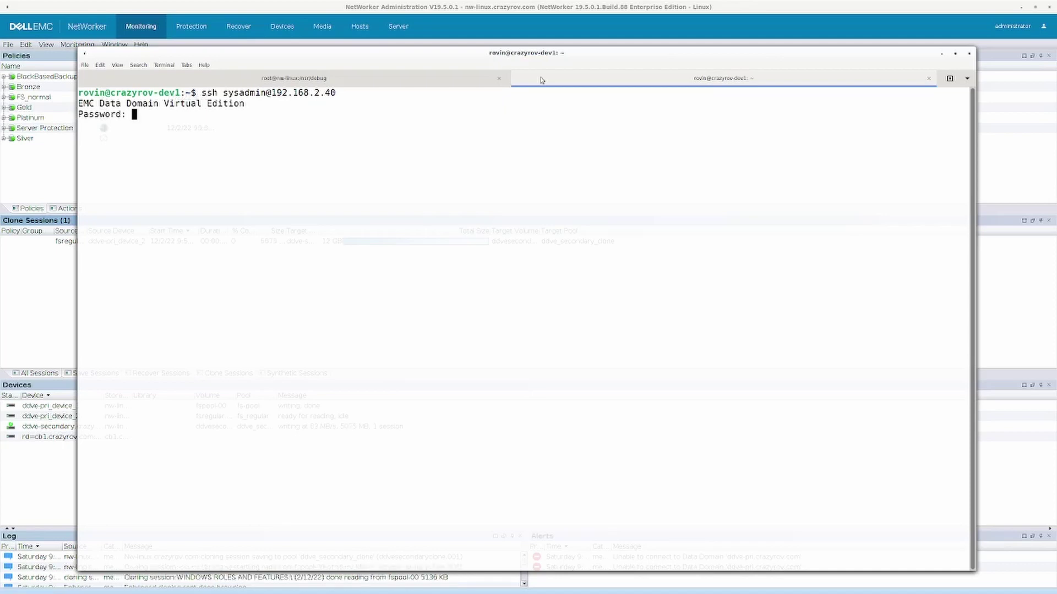
key(Return)
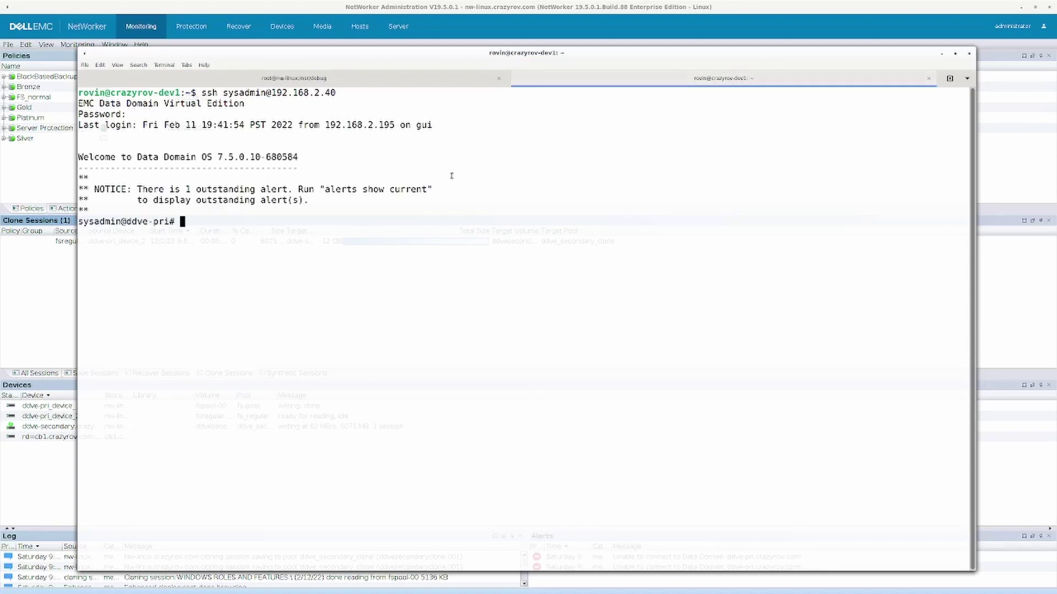
- Run 'ddboost file-replication show active all' and check the first stream's 2 GB pre-comp size
key(Return)
key(Return)
text(ddboost)
key(Tab)
key(Tab)
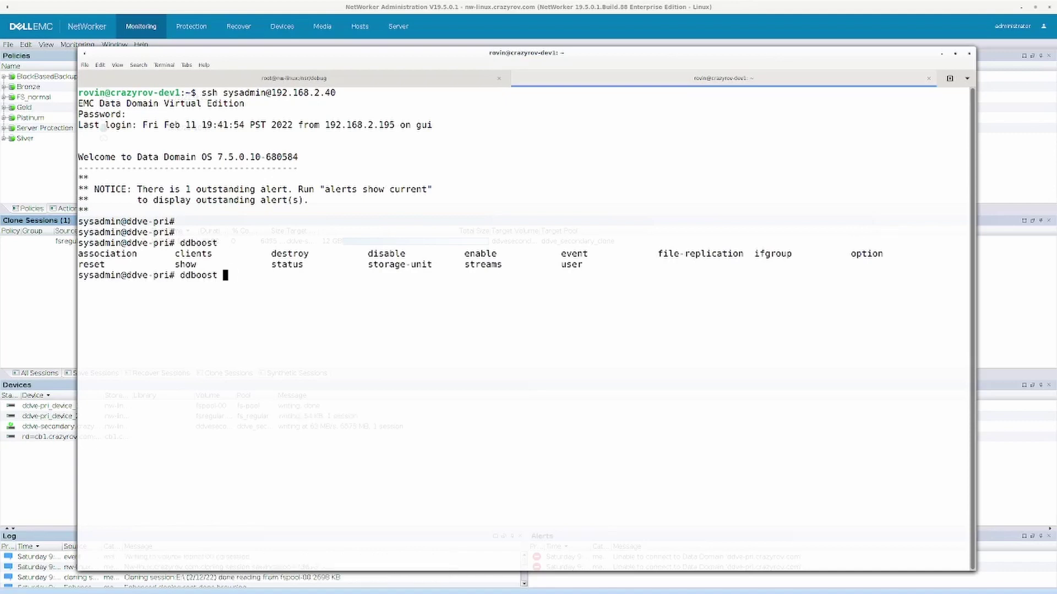
text(file-replication)
key(Tab)
key(Tab)
text(s)
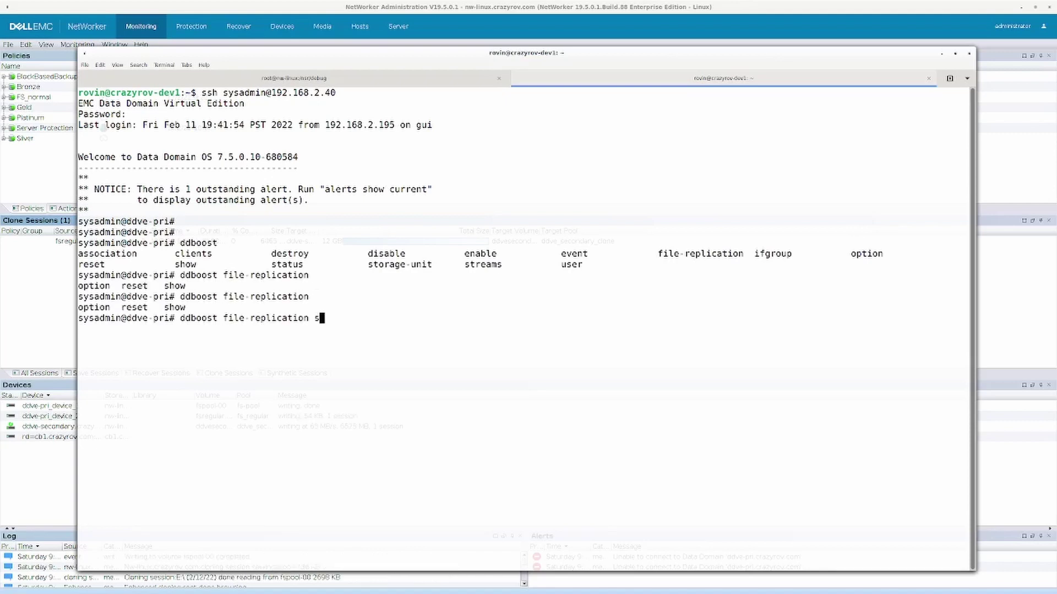
key(Tab)
key(Tab)
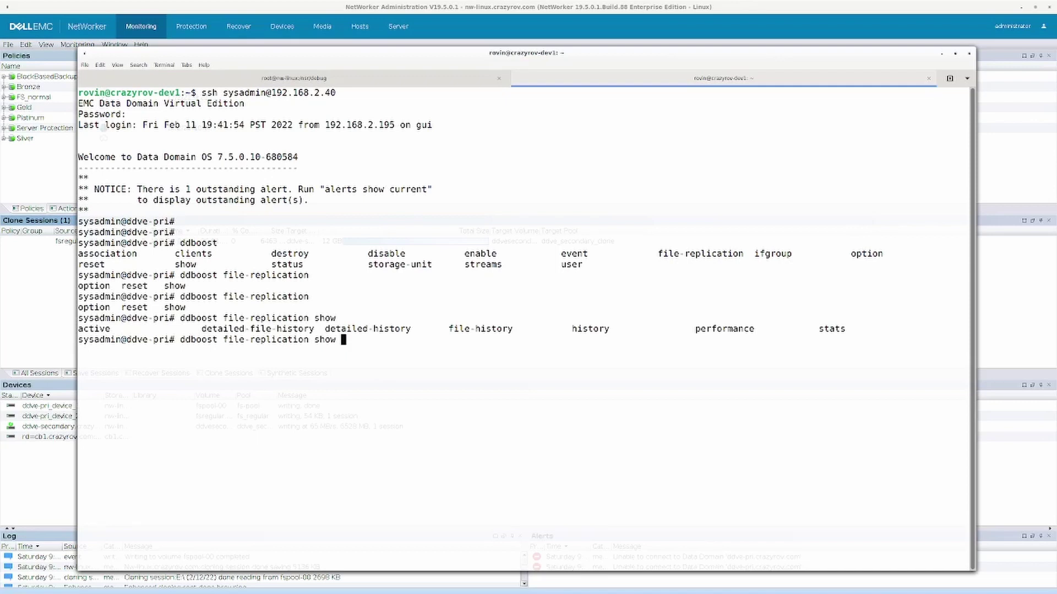
text(a)
key(Tab)
key(Tab)
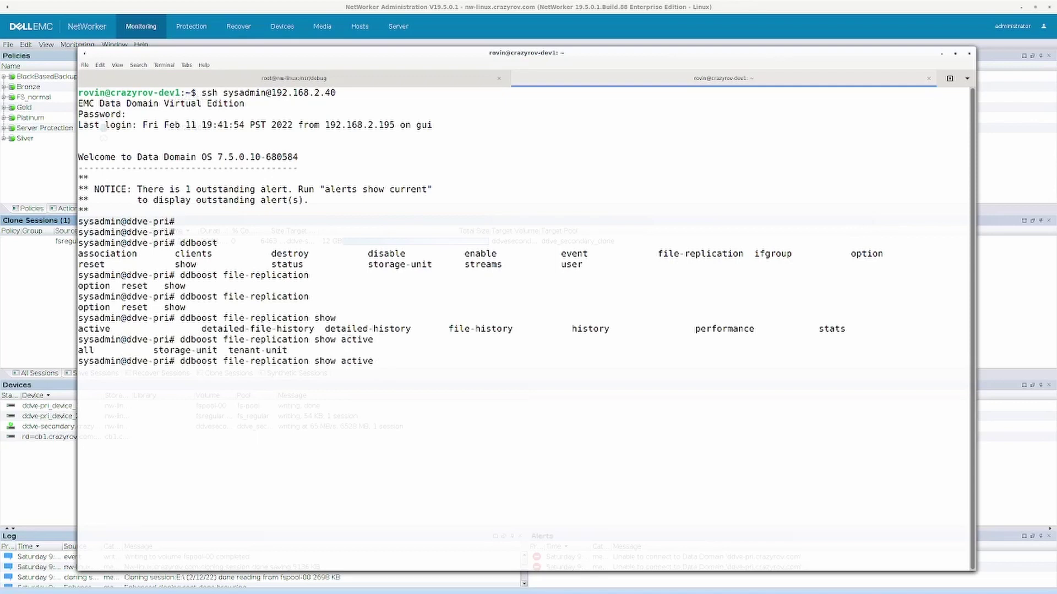
text(all)
key(Return)
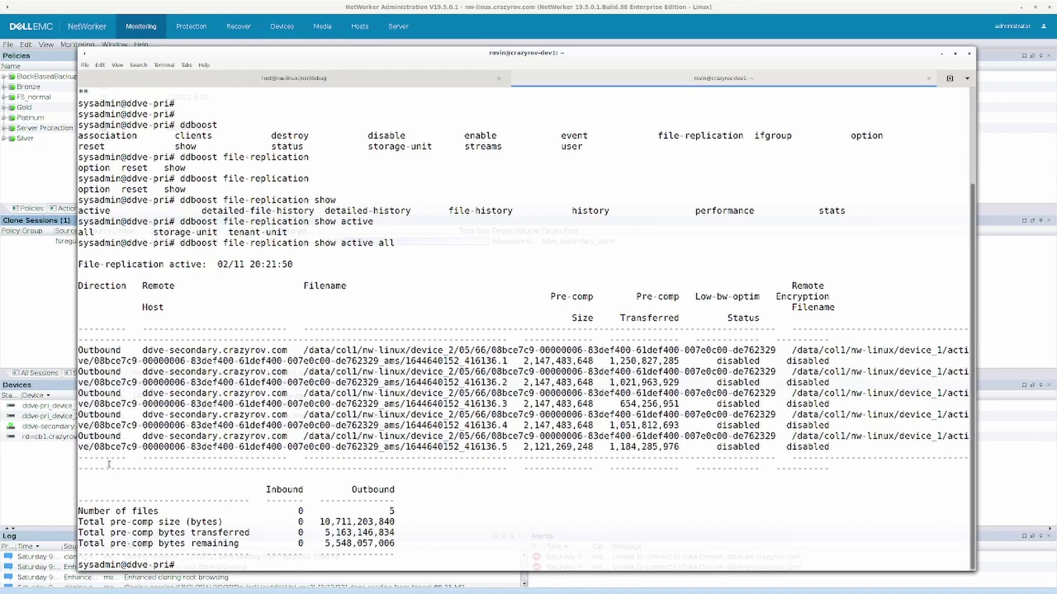
drag(523, 362, 577, 361)
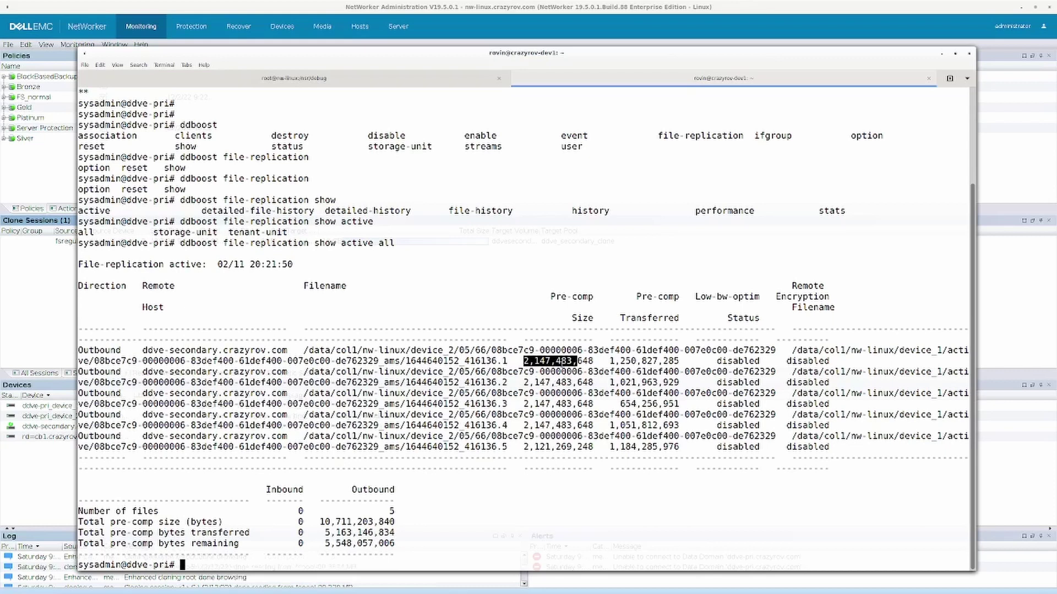
- Glance at NetWorker, rerun the replication status command to refresh progress, and maximize the terminal
key(alt+Tab)
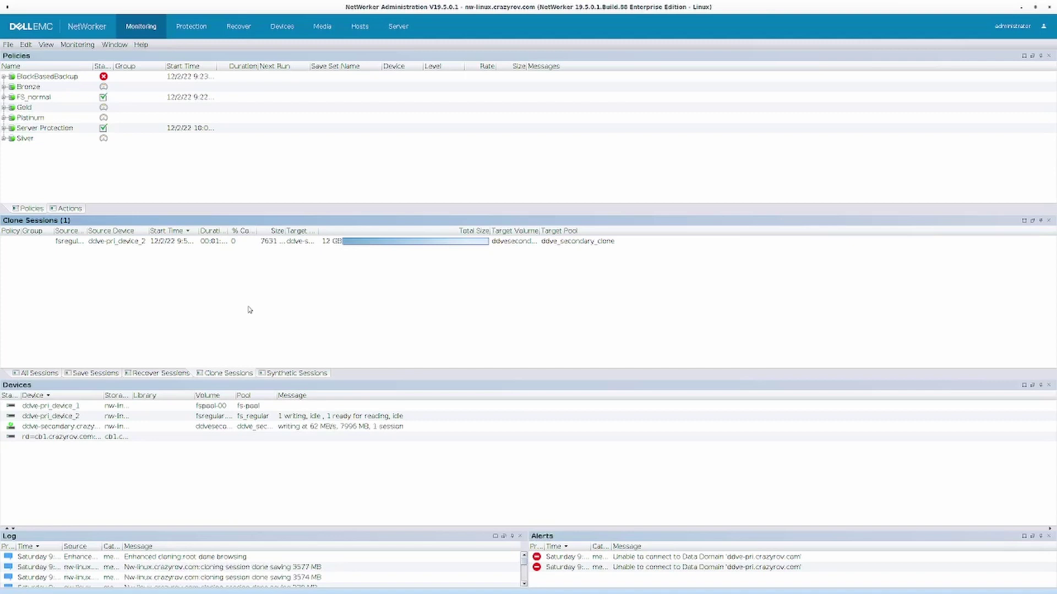
key(alt+Tab)
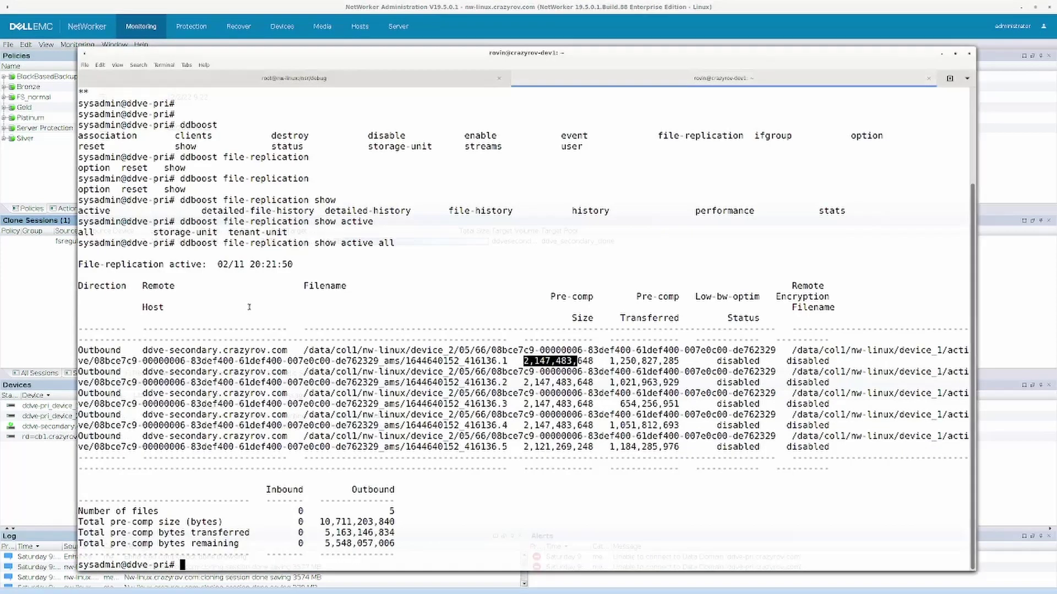
key(Return)
key(Return)
key(Return)
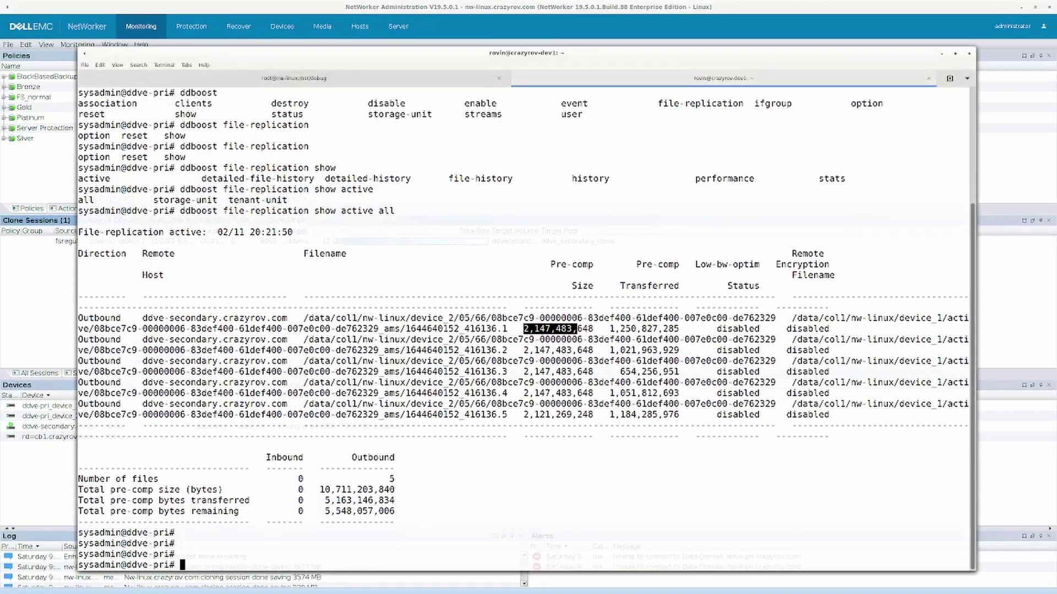
key(Up)
key(Return)
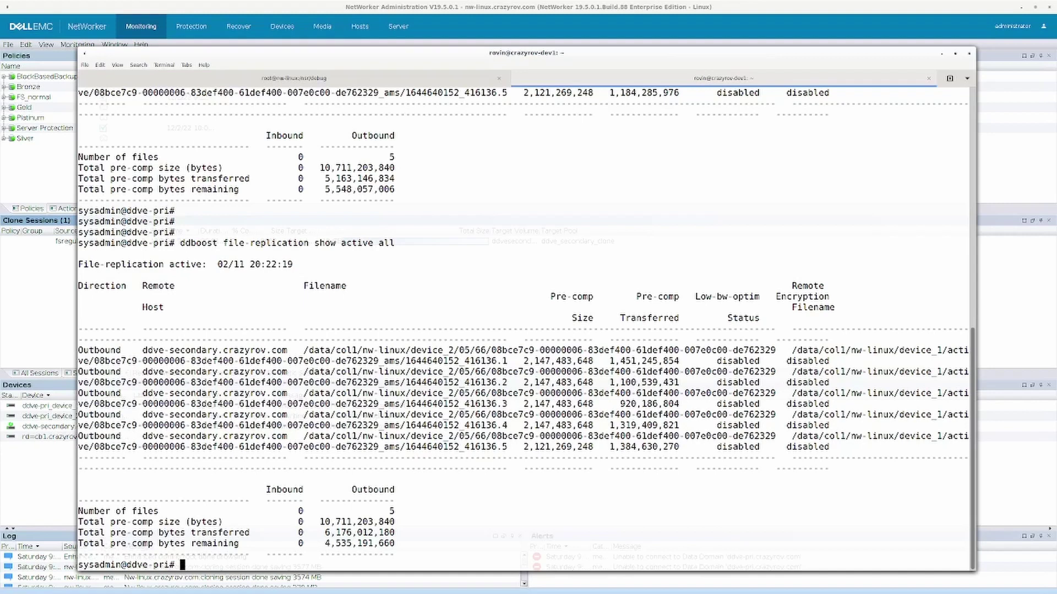
key(super+Up)
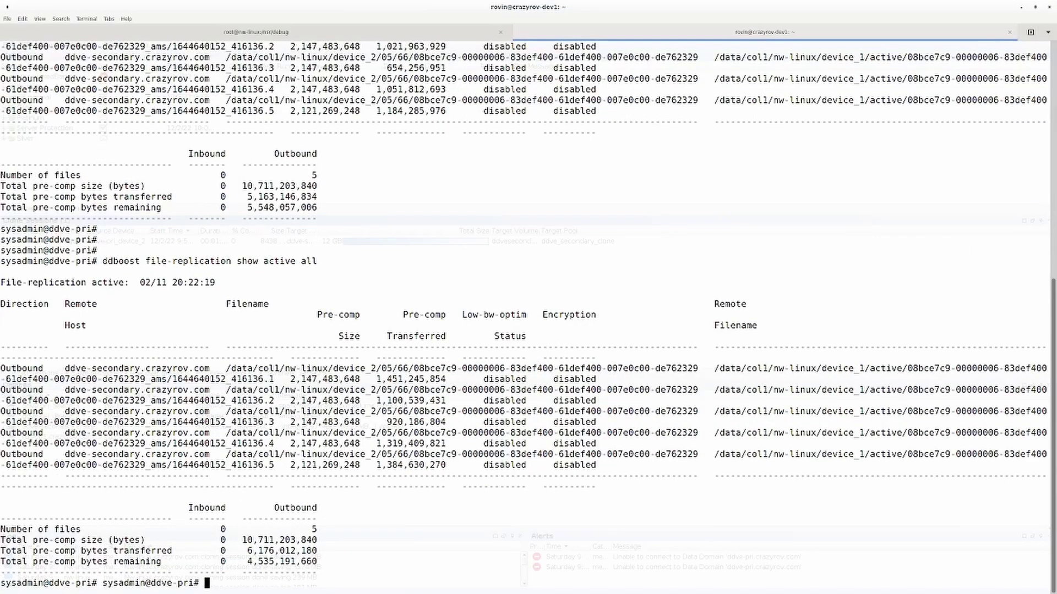